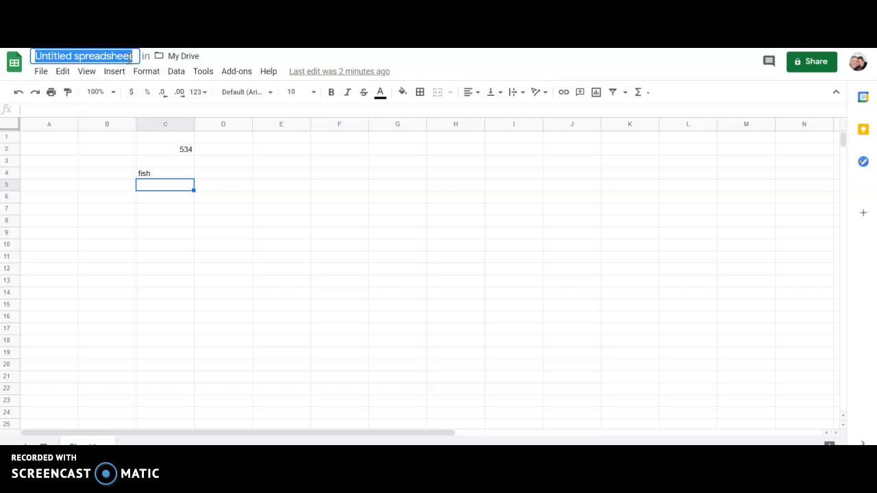
Rename the untitled spreadsheet as example
{"action": "type", "text": "example"}
{"action": "key", "text": "Return"}
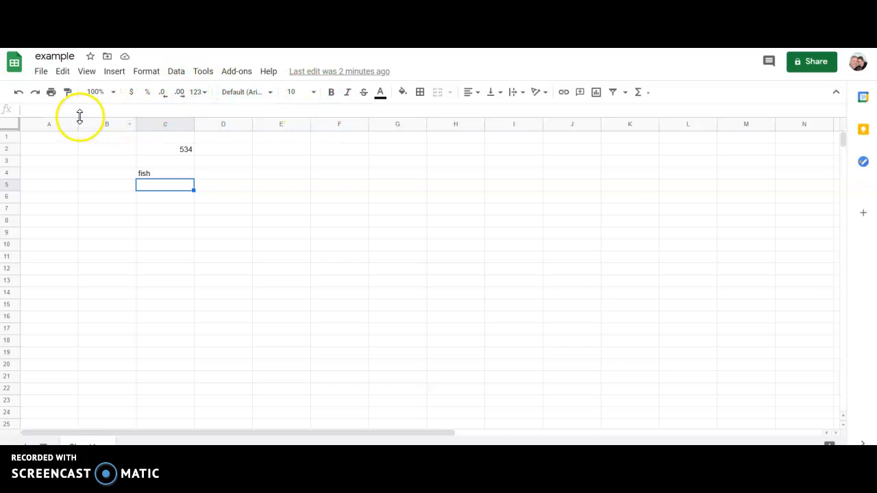
{"action": "left_click", "coordinate": [39, 73]}
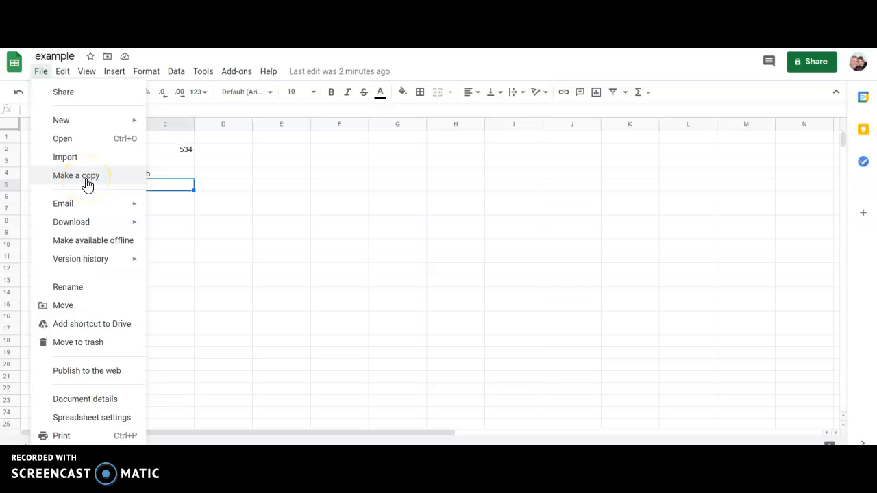
{"action": "left_click", "coordinate": [261, 154]}
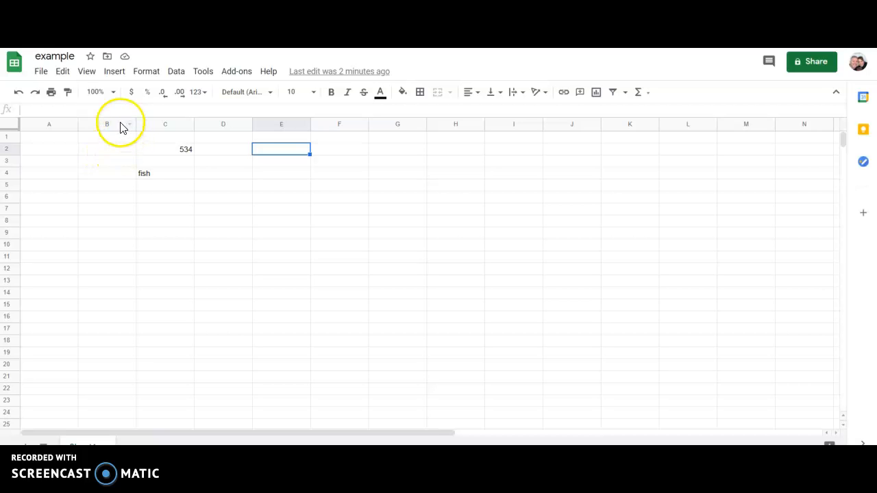
{"action": "left_click", "coordinate": [117, 154]}
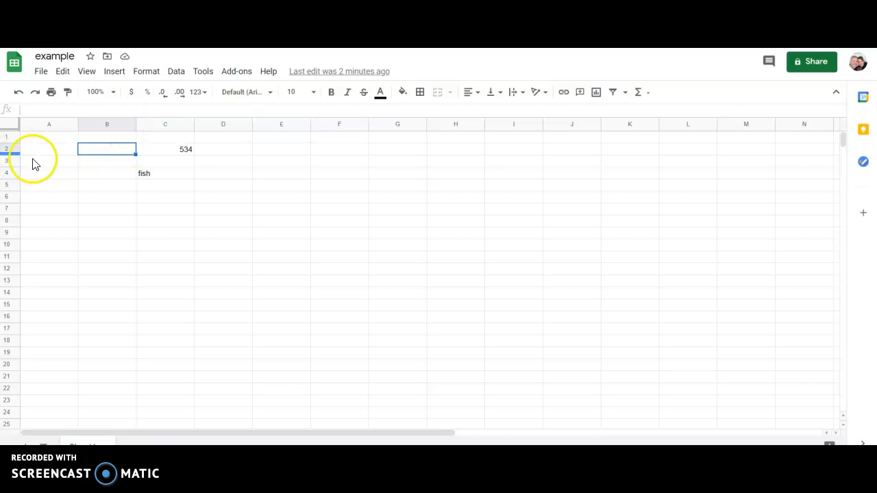
{"action": "left_click", "coordinate": [180, 125]}
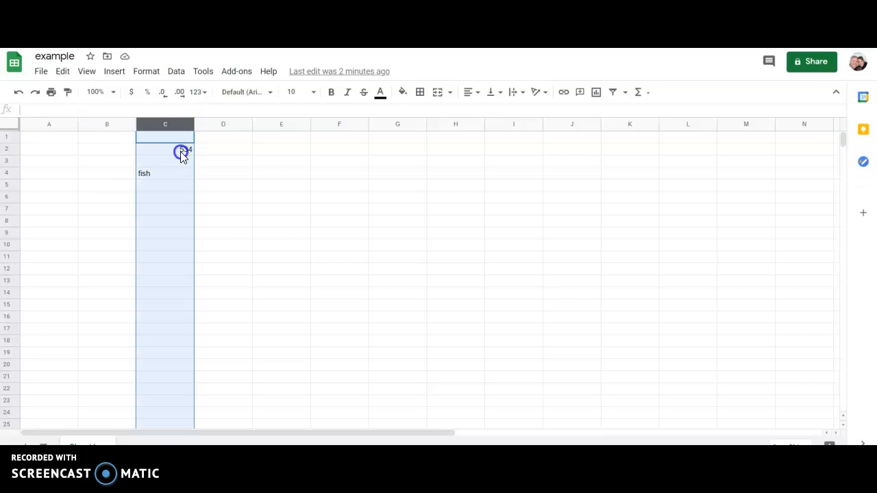
{"action": "left_click", "coordinate": [181, 153]}
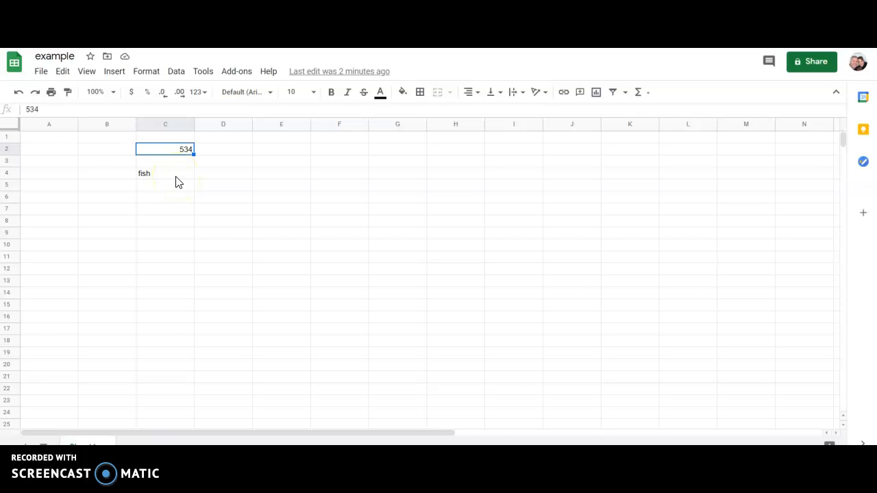
{"action": "left_click", "coordinate": [173, 155]}
Format the word fish in cell C4 as bold, italic, red text at font size 14
{"action": "left_click", "coordinate": [164, 173]}
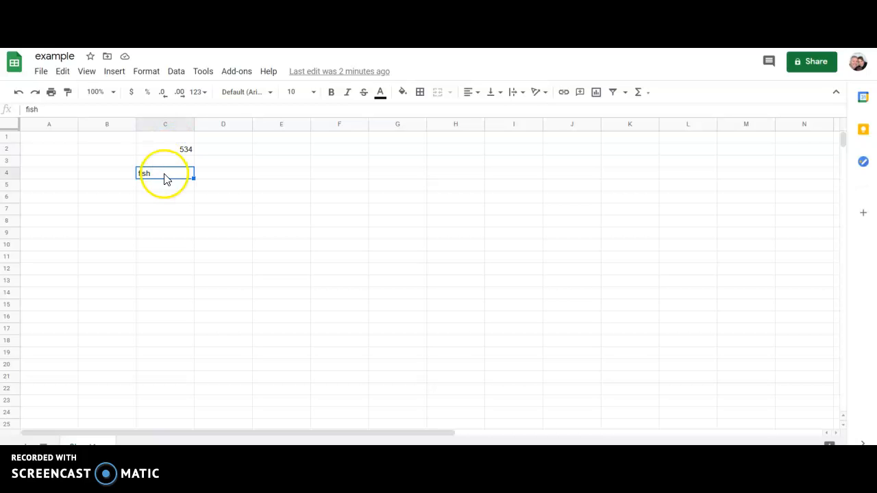
{"action": "left_click", "coordinate": [334, 92]}
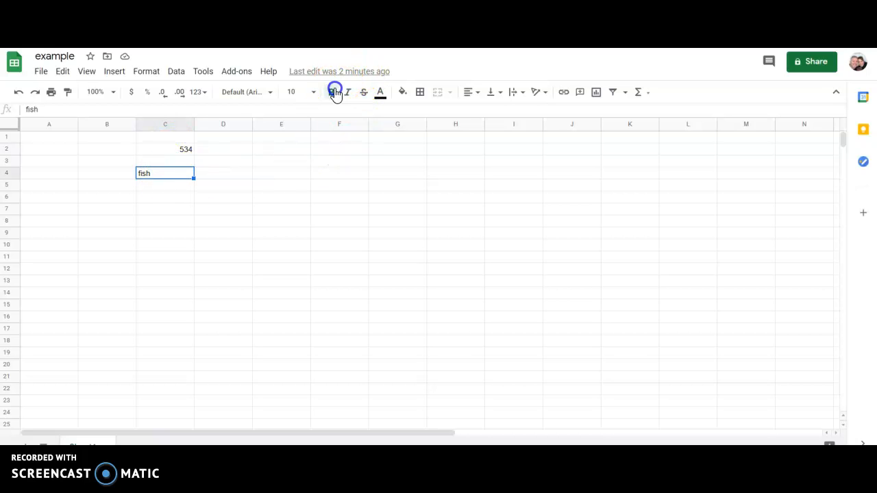
{"action": "left_click", "coordinate": [314, 92]}
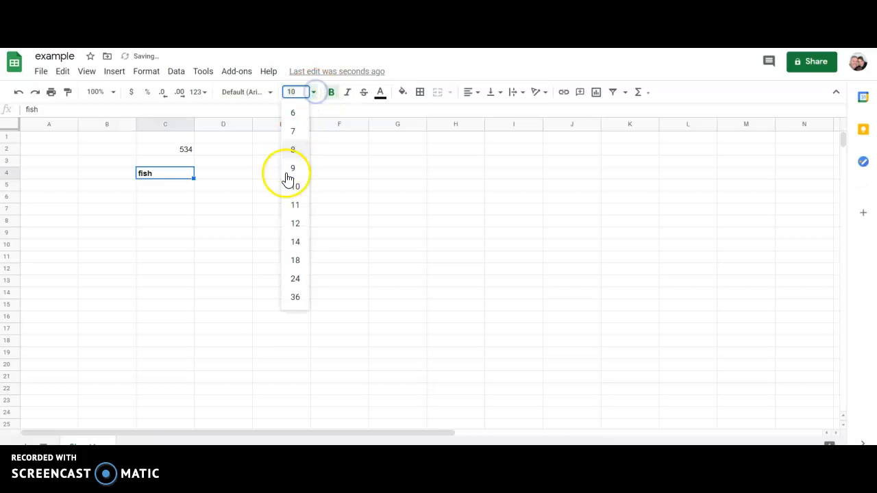
{"action": "left_click", "coordinate": [295, 241]}
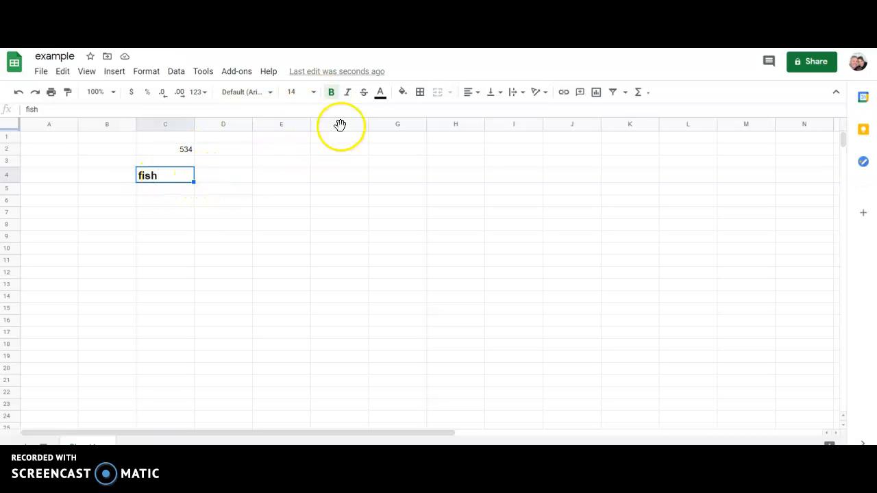
{"action": "left_click", "coordinate": [348, 95]}
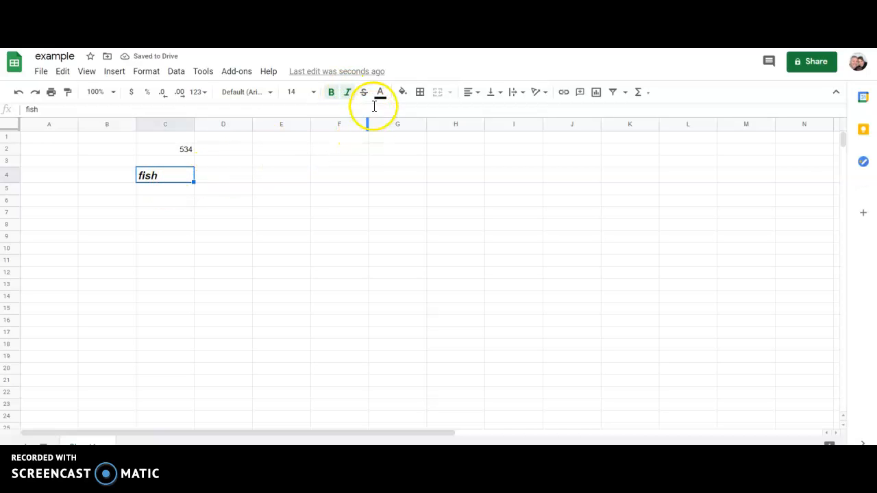
{"action": "left_click", "coordinate": [381, 94]}
{"action": "left_click", "coordinate": [398, 145]}
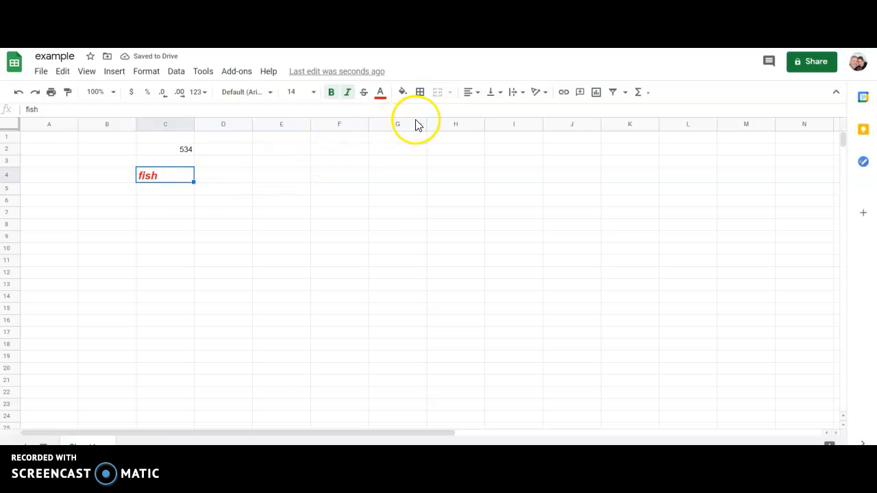
Center the text in cell C4 horizontally and put an outer border around the cell
{"action": "left_click", "coordinate": [477, 96]}
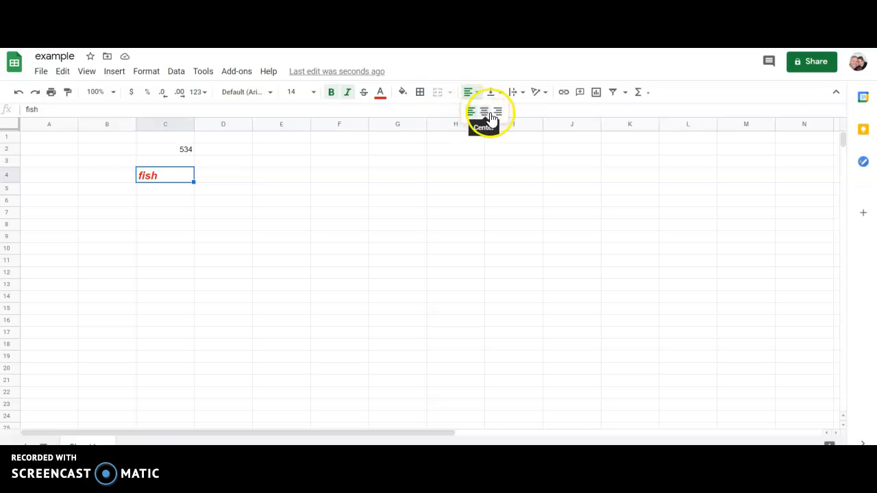
{"action": "left_click", "coordinate": [485, 112]}
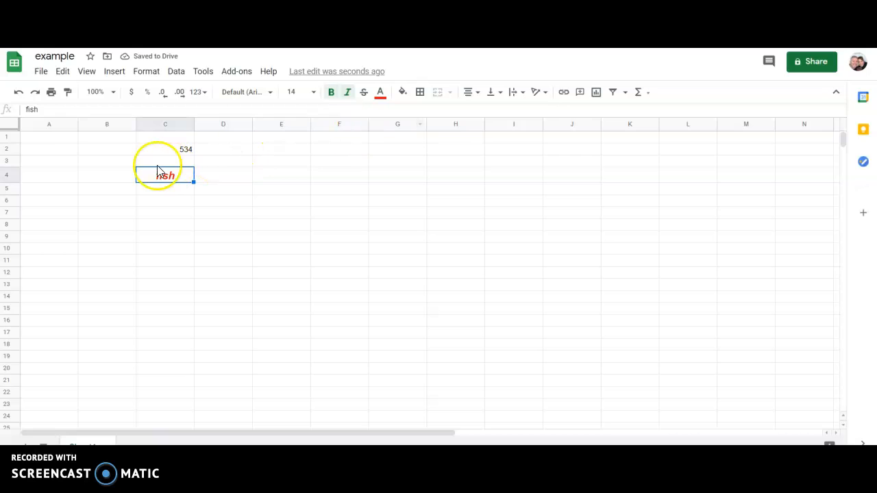
{"action": "left_click", "coordinate": [425, 92]}
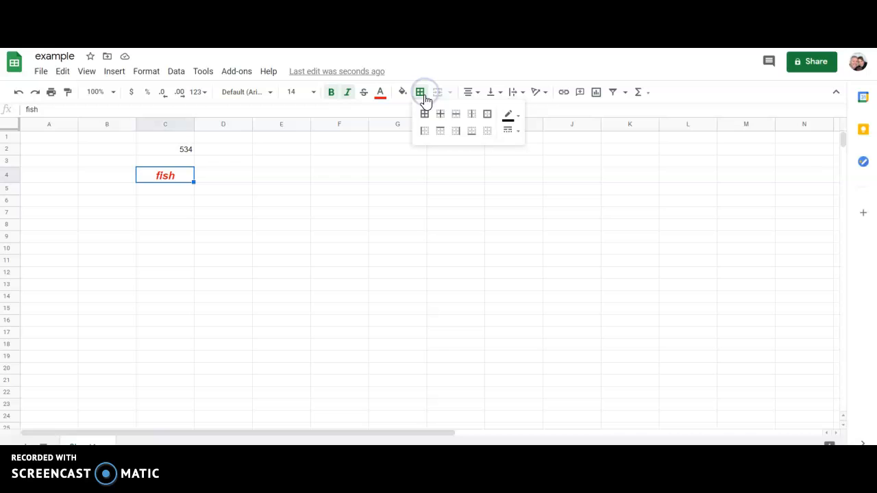
{"action": "left_click", "coordinate": [485, 115]}
{"action": "left_click", "coordinate": [184, 195]}
{"action": "left_click", "coordinate": [172, 201]}
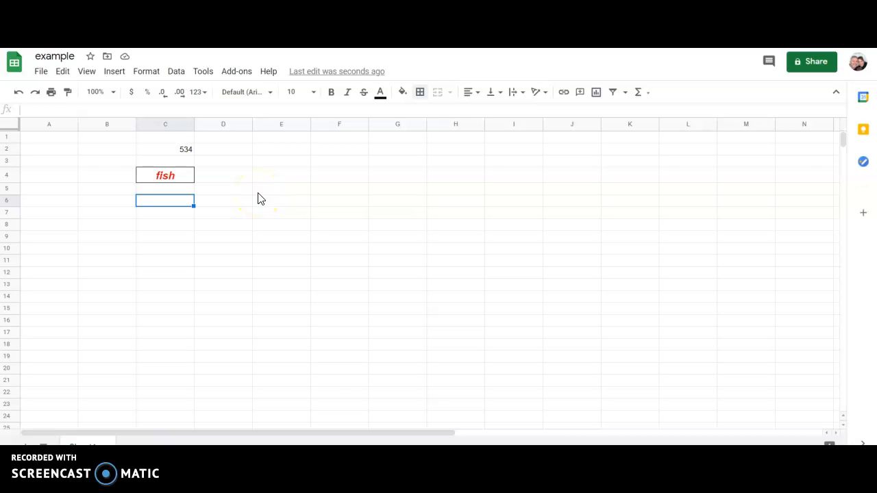
Format the empty cell E2 as bold Verdana at font size 18 with centered horizontal alignment
{"action": "left_click", "coordinate": [269, 152]}
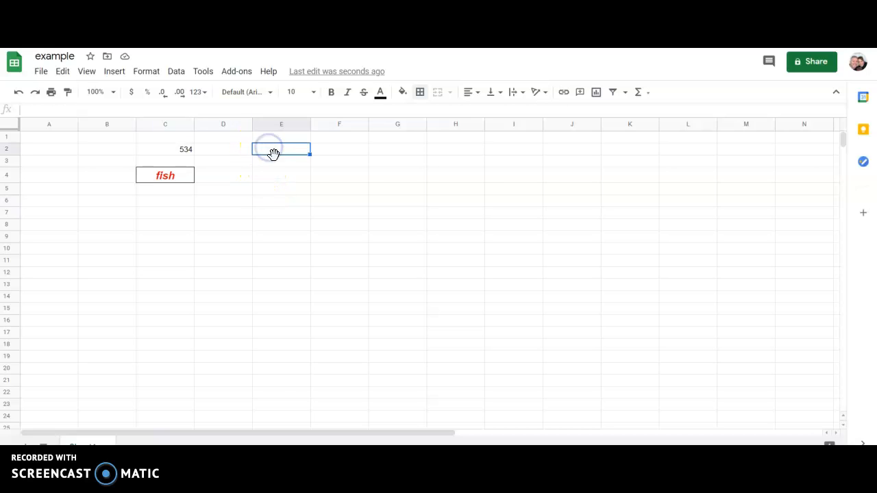
{"action": "left_click", "coordinate": [333, 95]}
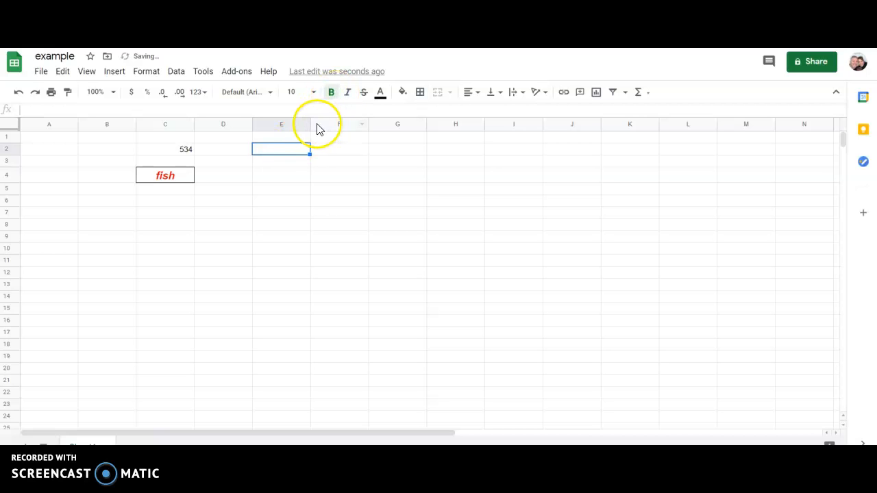
{"action": "left_click", "coordinate": [314, 94]}
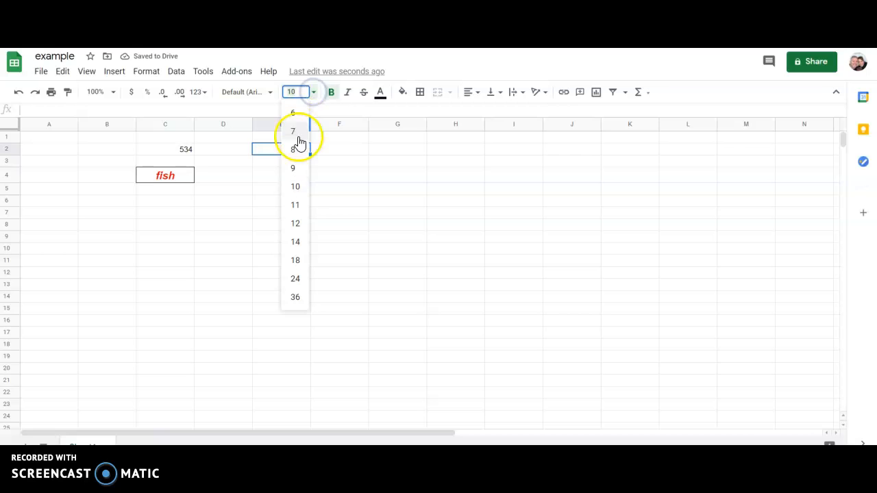
{"action": "left_click", "coordinate": [295, 260]}
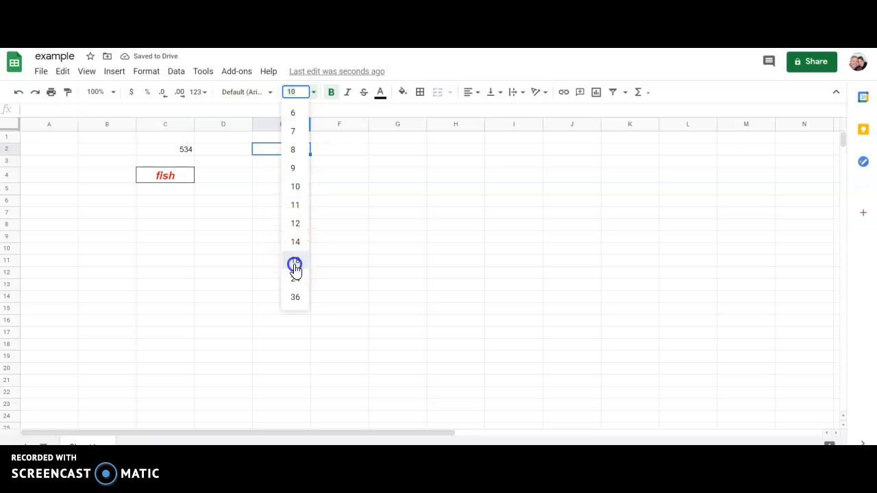
{"action": "left_click", "coordinate": [270, 93]}
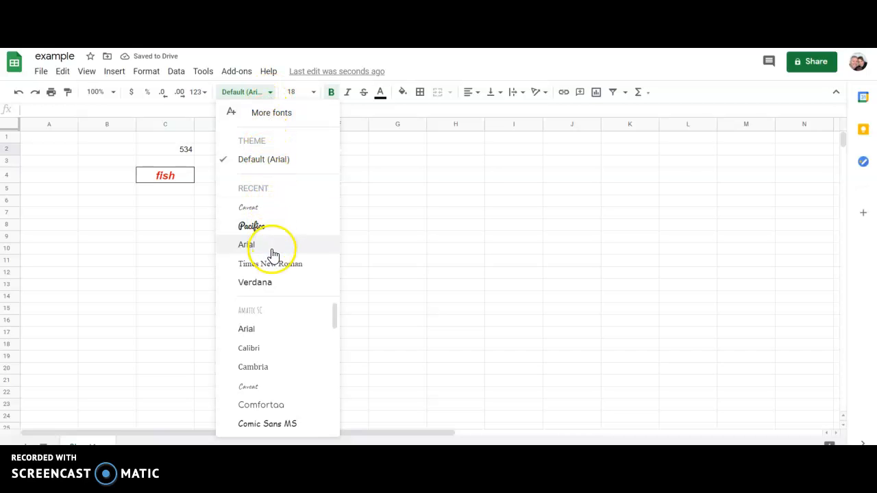
{"action": "left_click", "coordinate": [276, 285]}
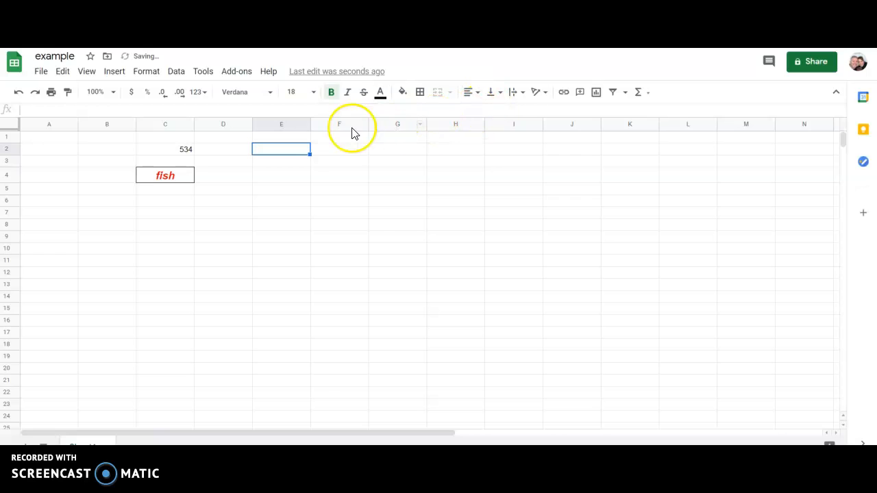
{"action": "left_click", "coordinate": [478, 93]}
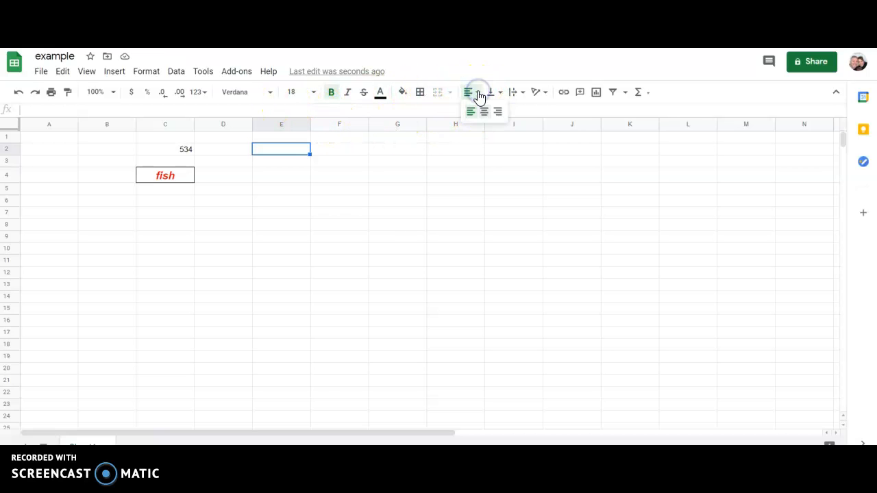
{"action": "left_click", "coordinate": [483, 112]}
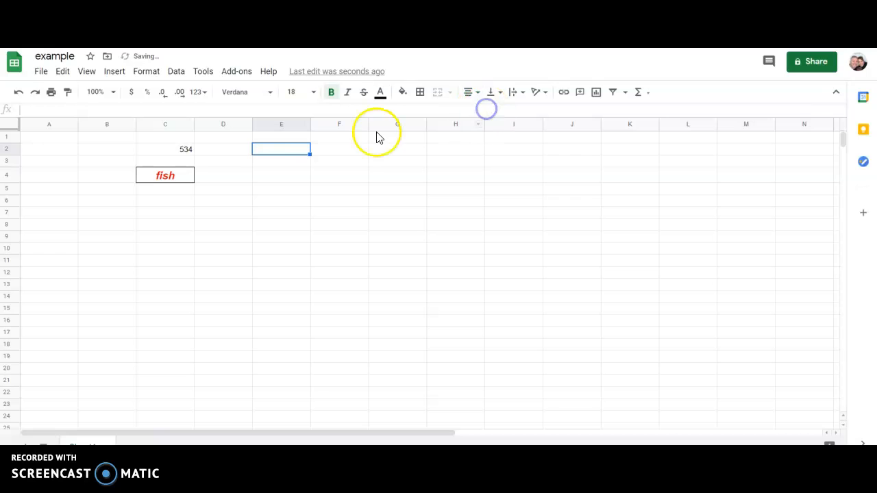
Enter the word yellow in cell E2
{"action": "double_click", "coordinate": [273, 148]}
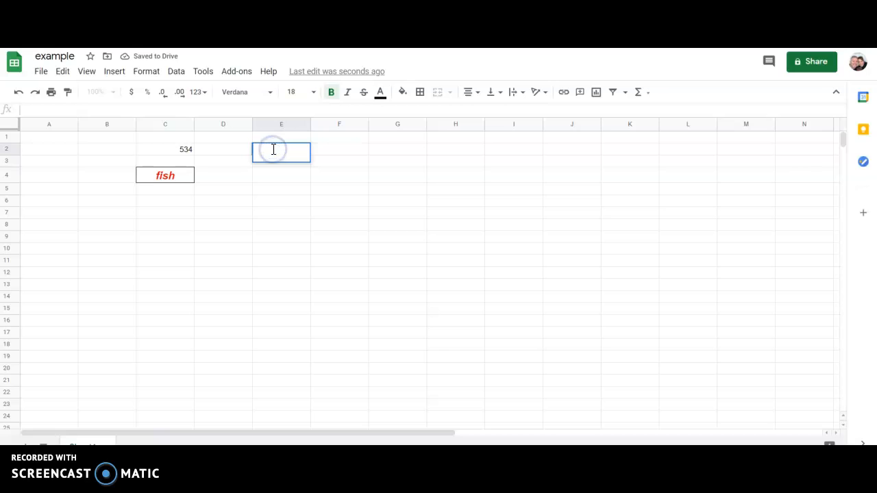
{"action": "left_click", "coordinate": [124, 111]}
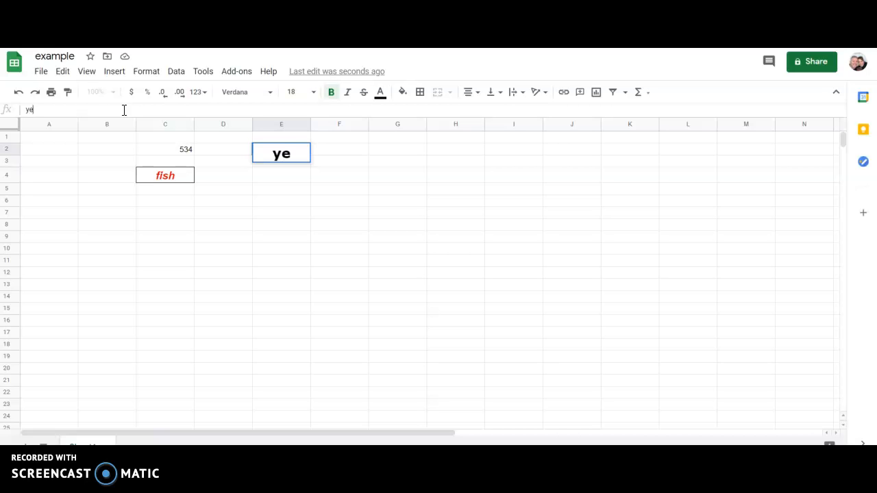
{"action": "type", "text": "yellow"}
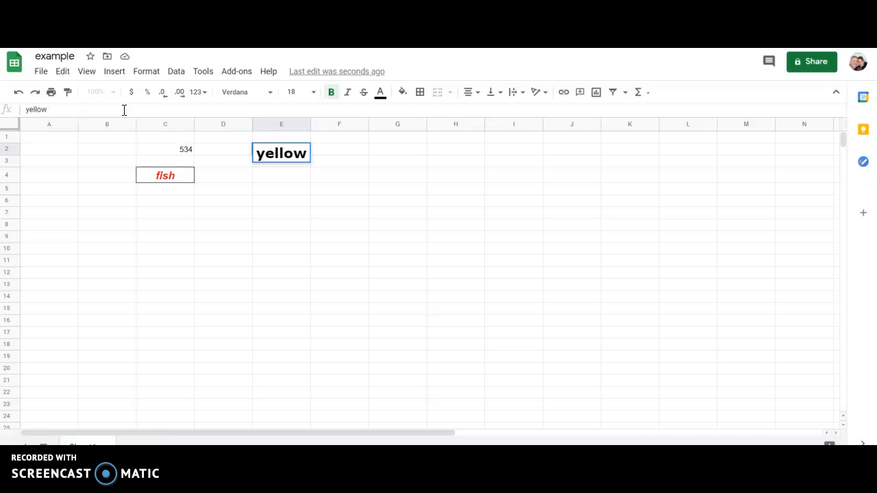
{"action": "key", "text": "Return"}
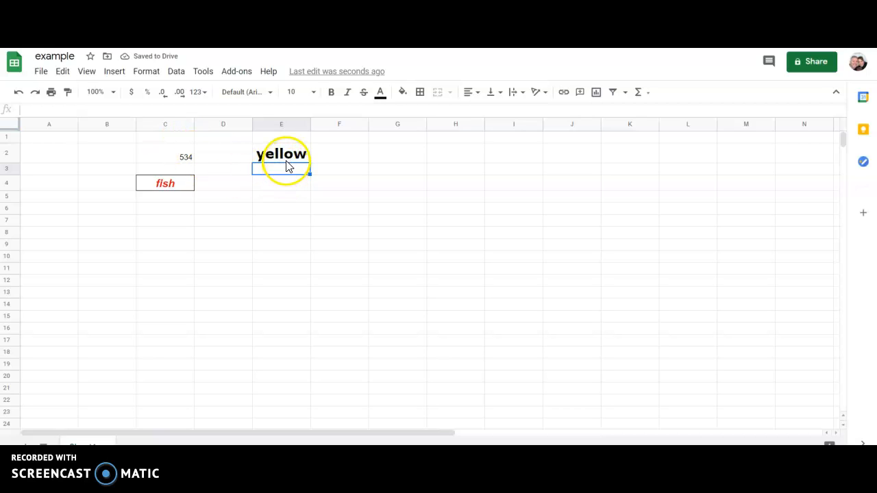
Put an outer border around cell E2 containing yellow
{"action": "left_click", "coordinate": [281, 156]}
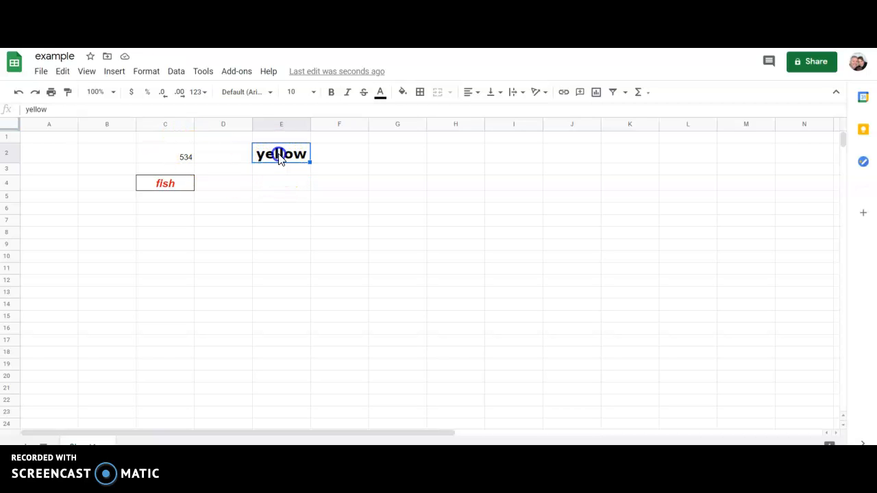
{"action": "left_click", "coordinate": [421, 94]}
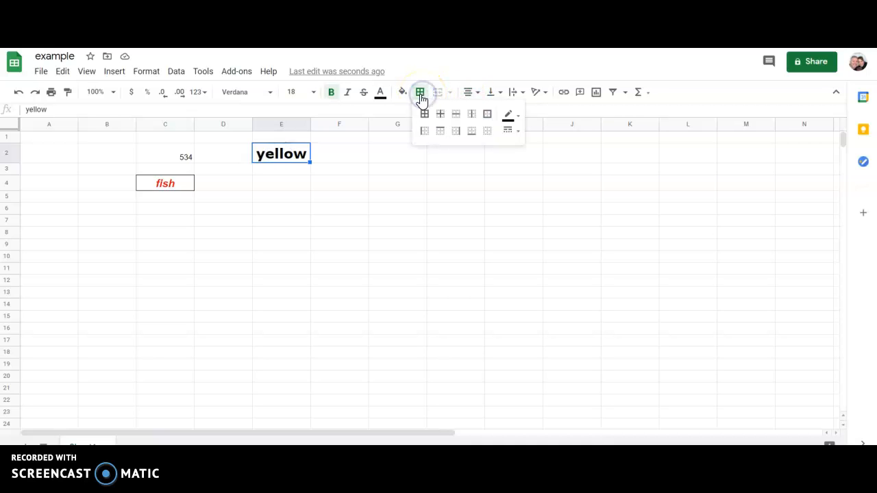
{"action": "left_click", "coordinate": [485, 114]}
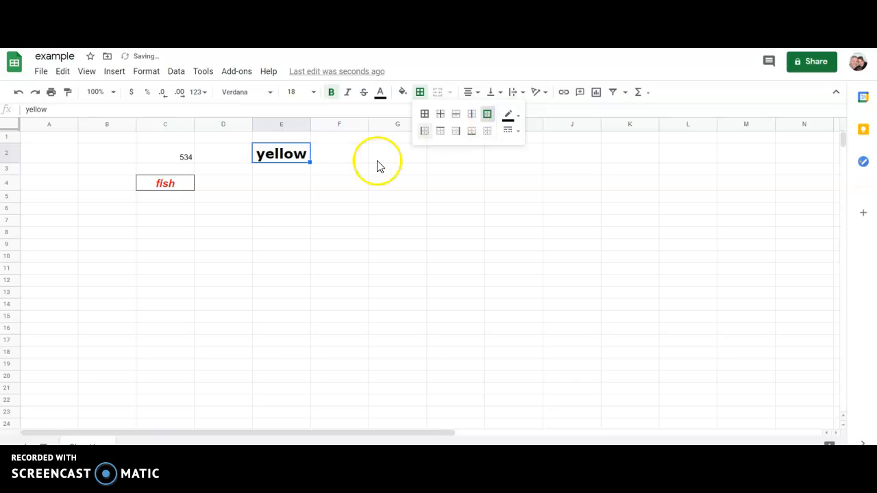
{"action": "left_click", "coordinate": [304, 200]}
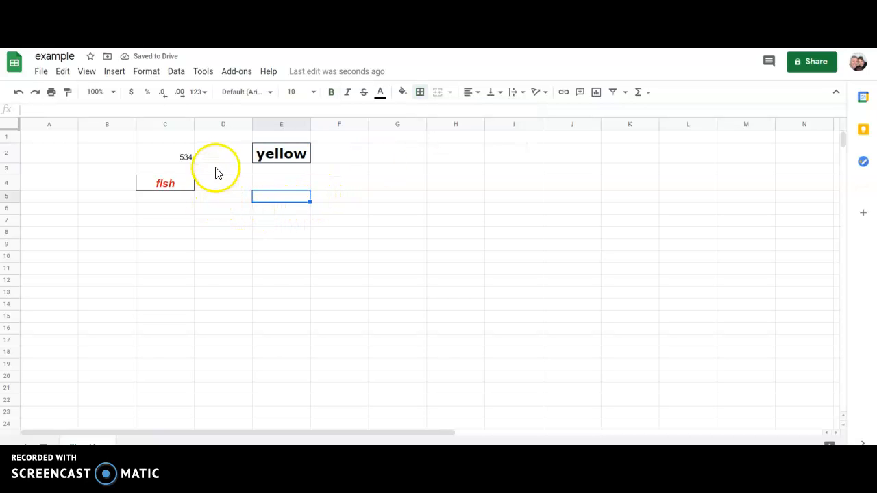
Apply all borders to the two cells B2 and C2
{"action": "left_click", "coordinate": [145, 151]}
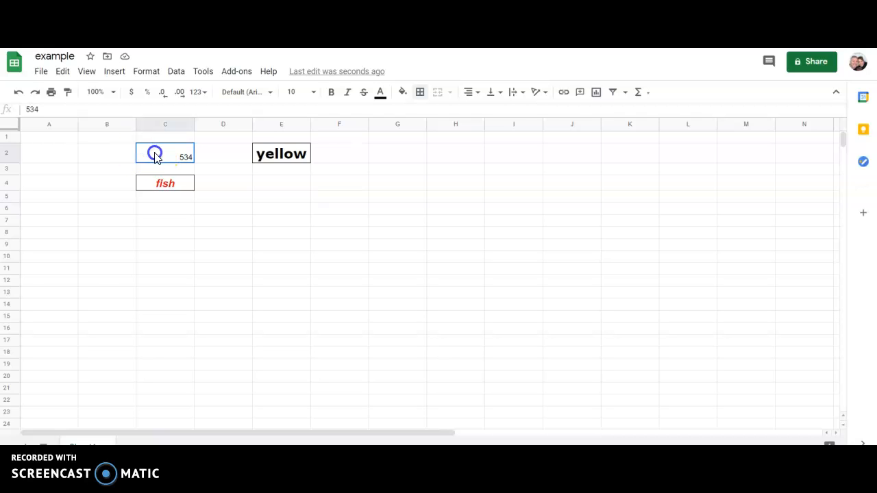
{"action": "left_click_drag", "start_coordinate": [155, 156], "coordinate": [129, 156]}
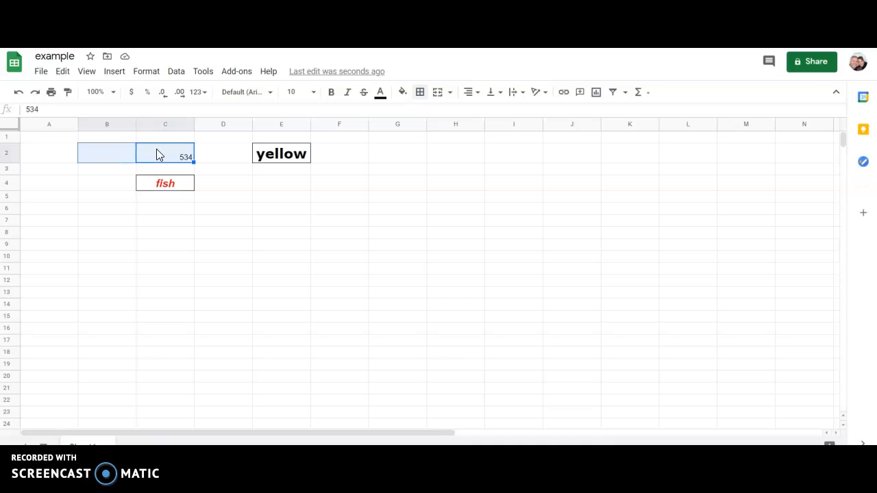
{"action": "left_click", "coordinate": [160, 155]}
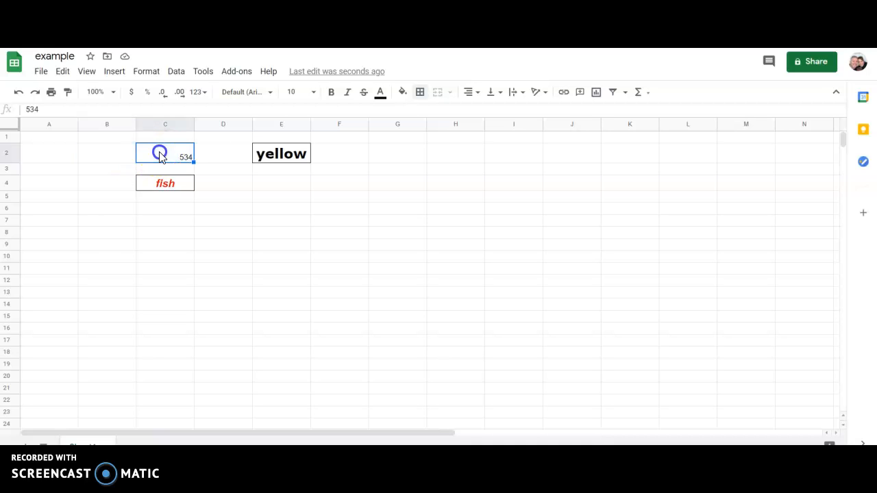
{"action": "left_click_drag", "start_coordinate": [160, 156], "coordinate": [117, 157]}
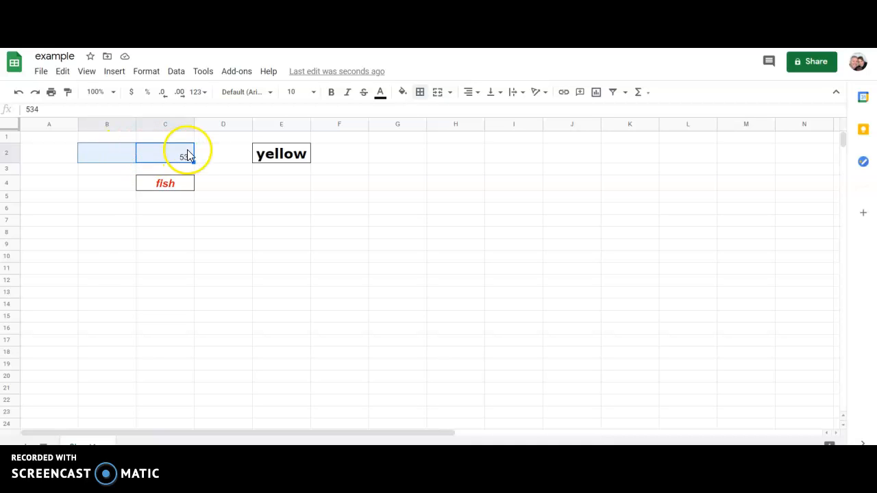
{"action": "left_click", "coordinate": [420, 92]}
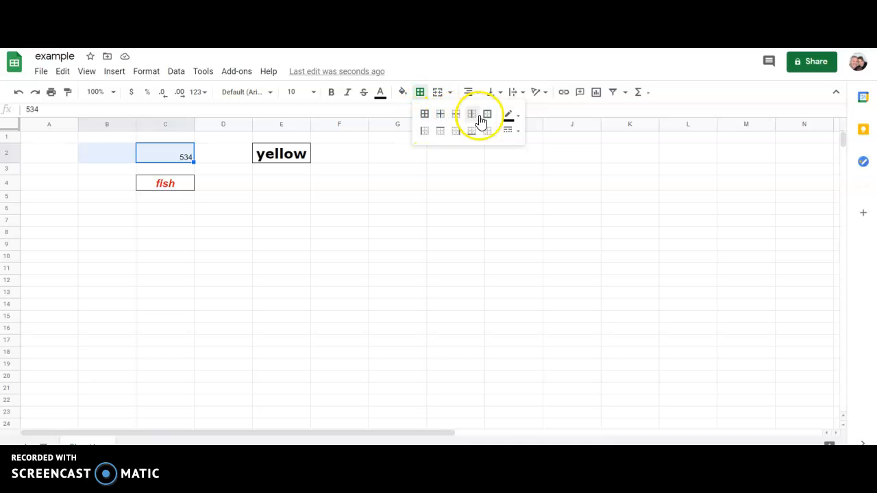
{"action": "left_click", "coordinate": [426, 118]}
{"action": "left_click", "coordinate": [116, 207]}
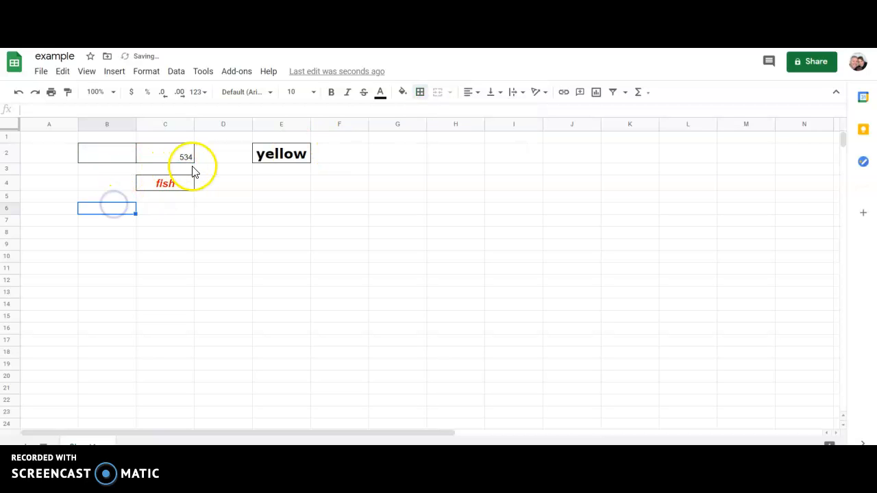